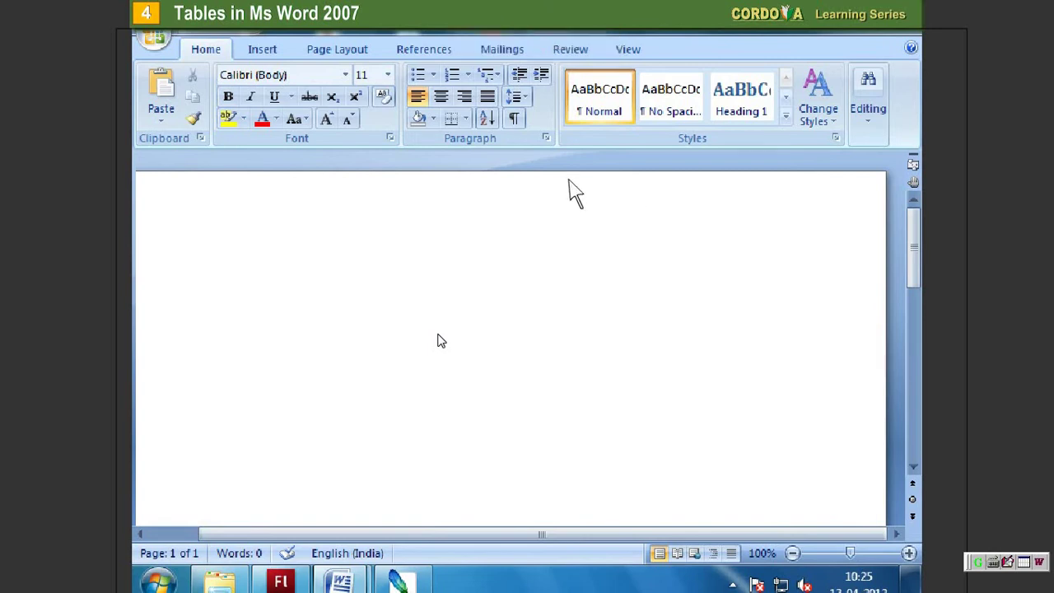
Insert a table with 3 columns and 2 rows, keeping the automatic fixed column width.
{"action": "left_click", "coordinate": [263, 51]}
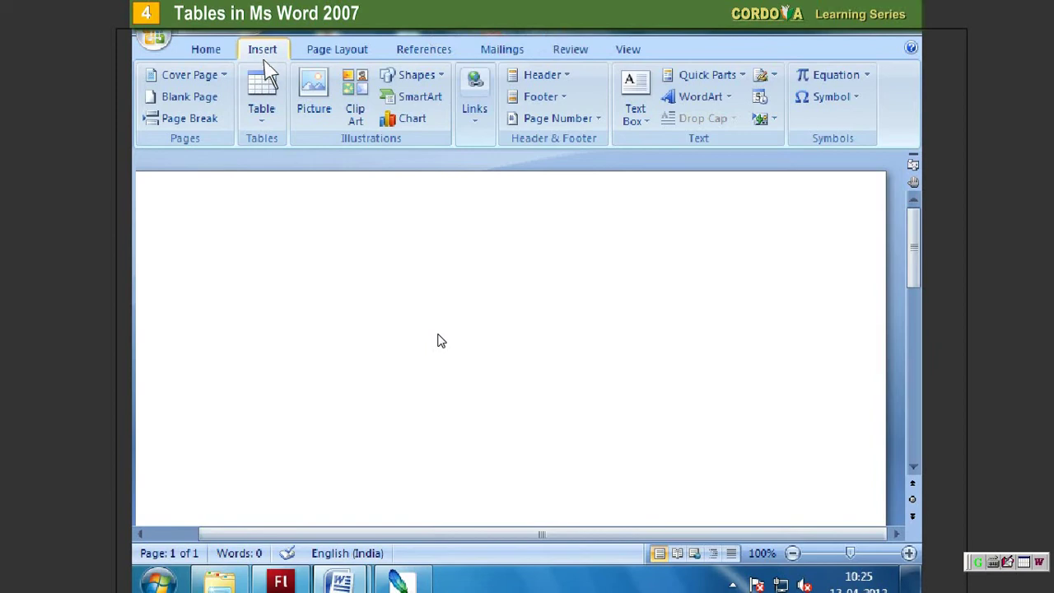
{"action": "left_click", "coordinate": [264, 115]}
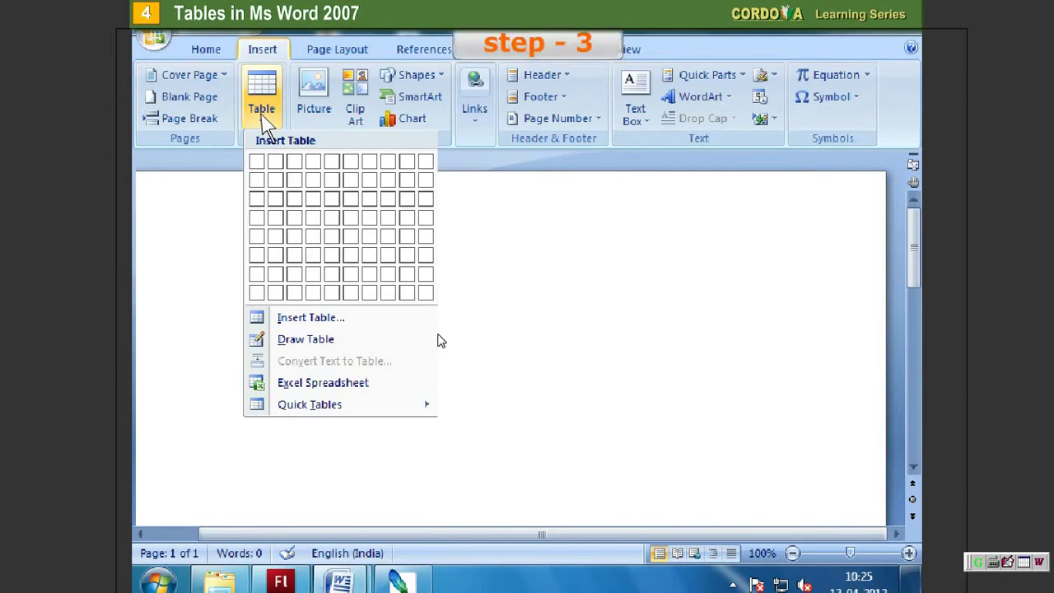
{"action": "left_click", "coordinate": [310, 318]}
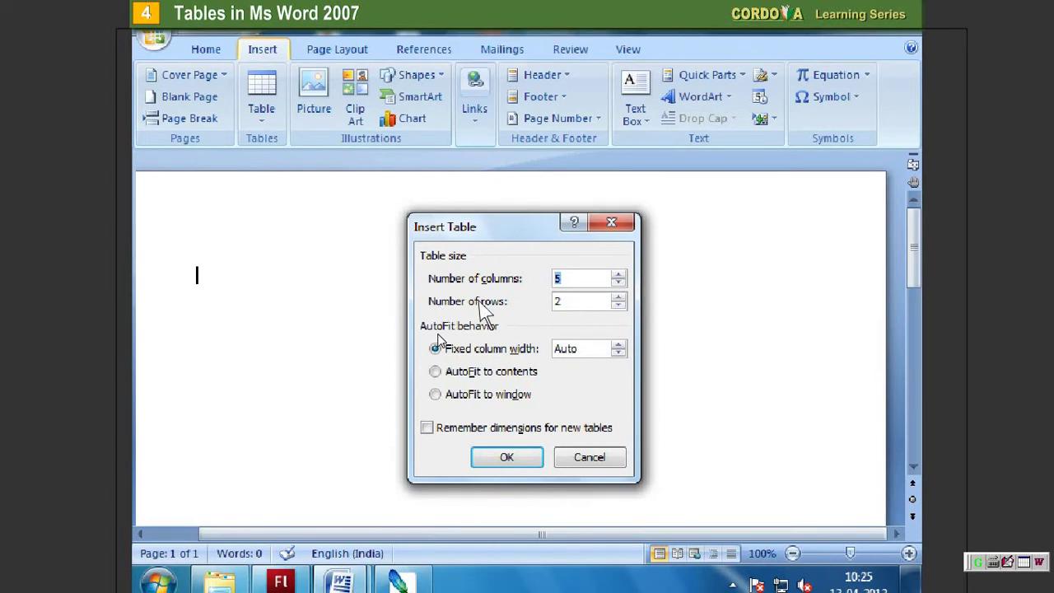
{"action": "left_click", "coordinate": [618, 284]}
{"action": "left_click", "coordinate": [618, 284]}
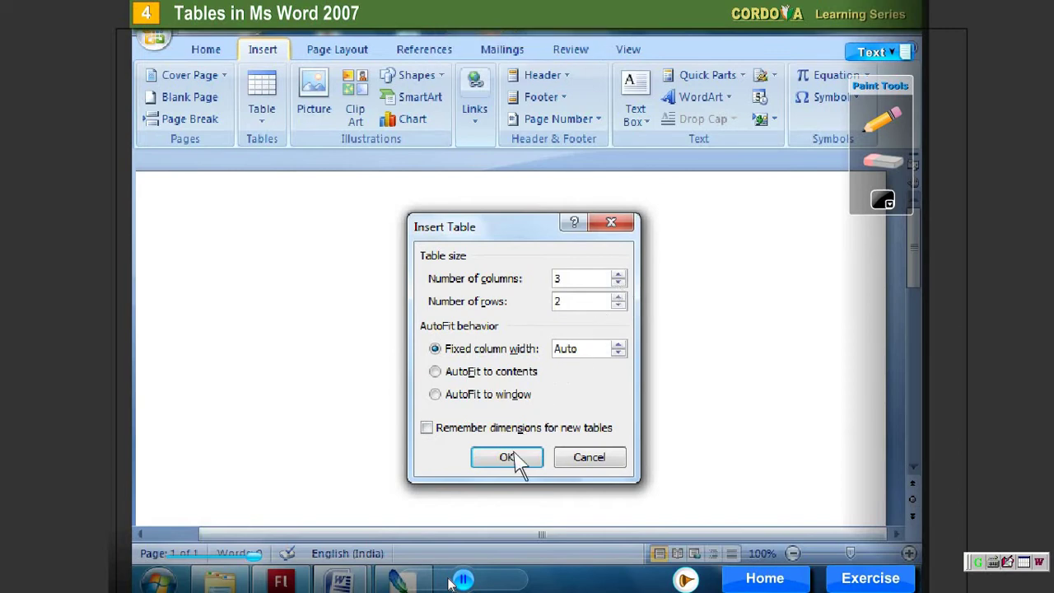
{"action": "left_click", "coordinate": [509, 455]}
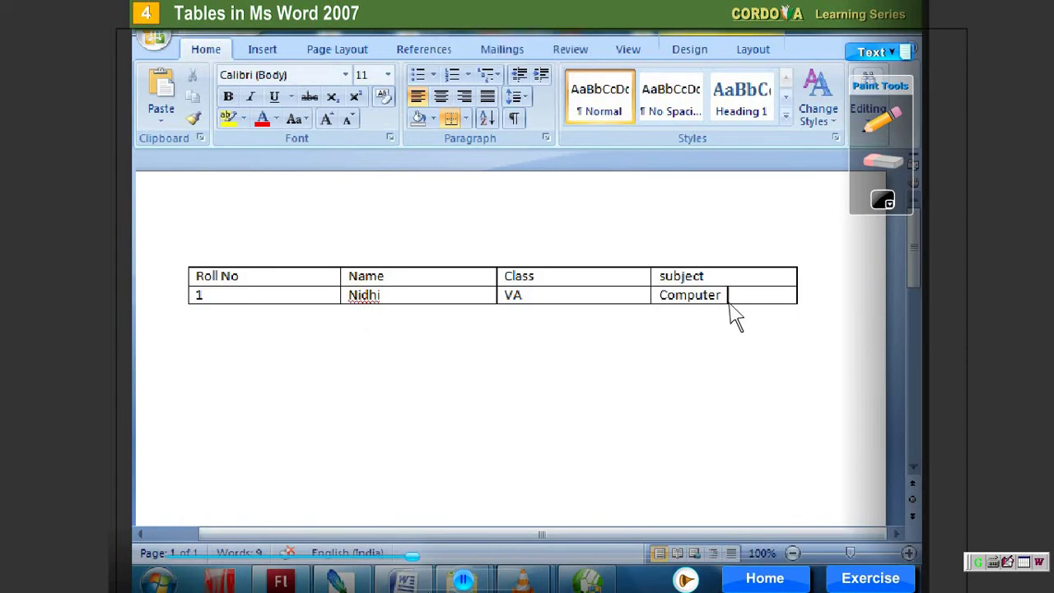
Delete the subject column from the student table.
{"action": "left_click", "coordinate": [755, 53]}
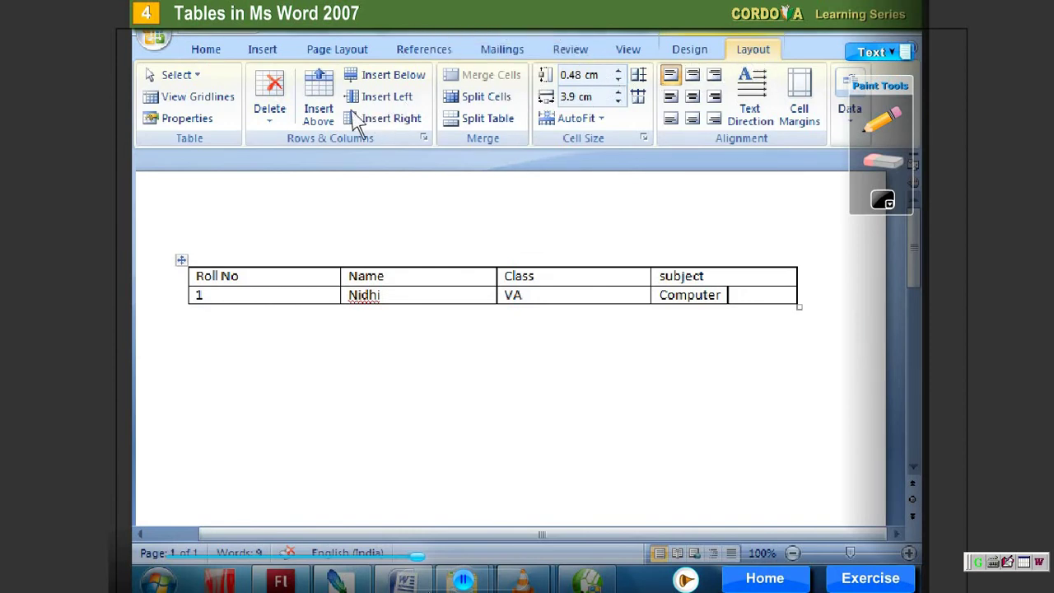
{"action": "left_click", "coordinate": [270, 124]}
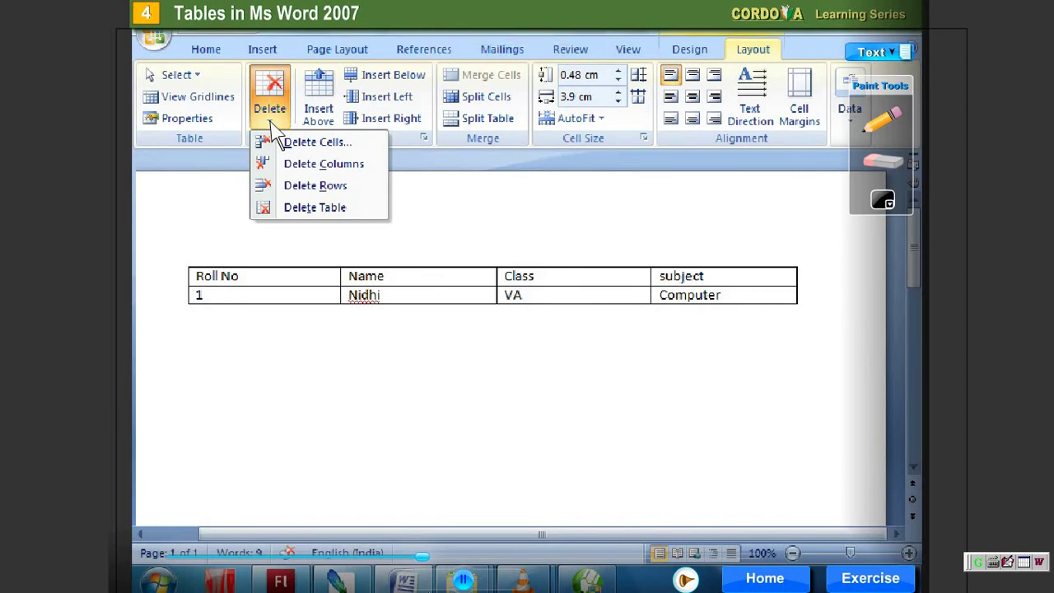
{"action": "left_click", "coordinate": [326, 167]}
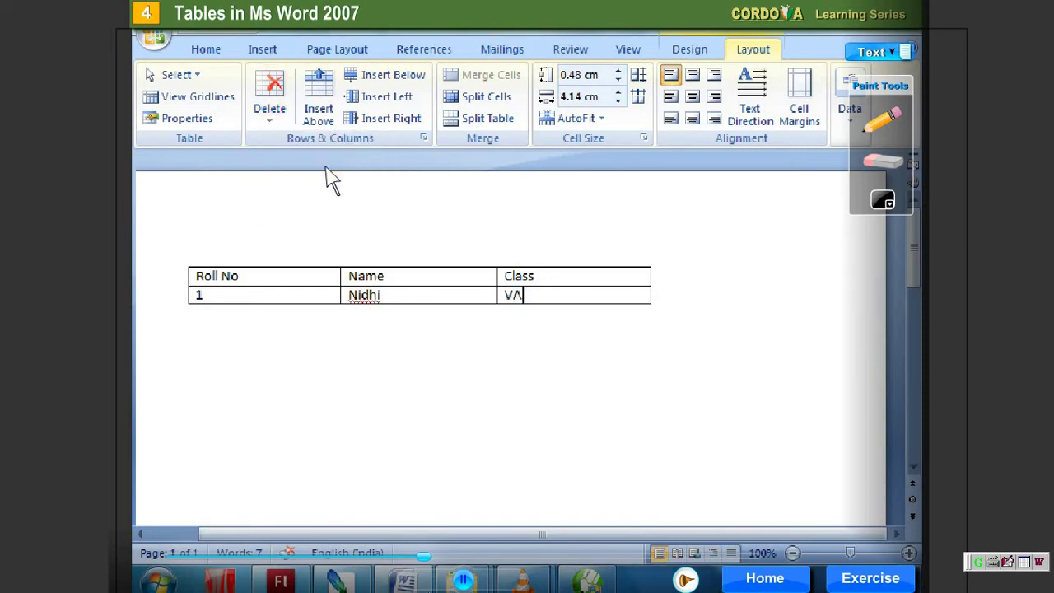
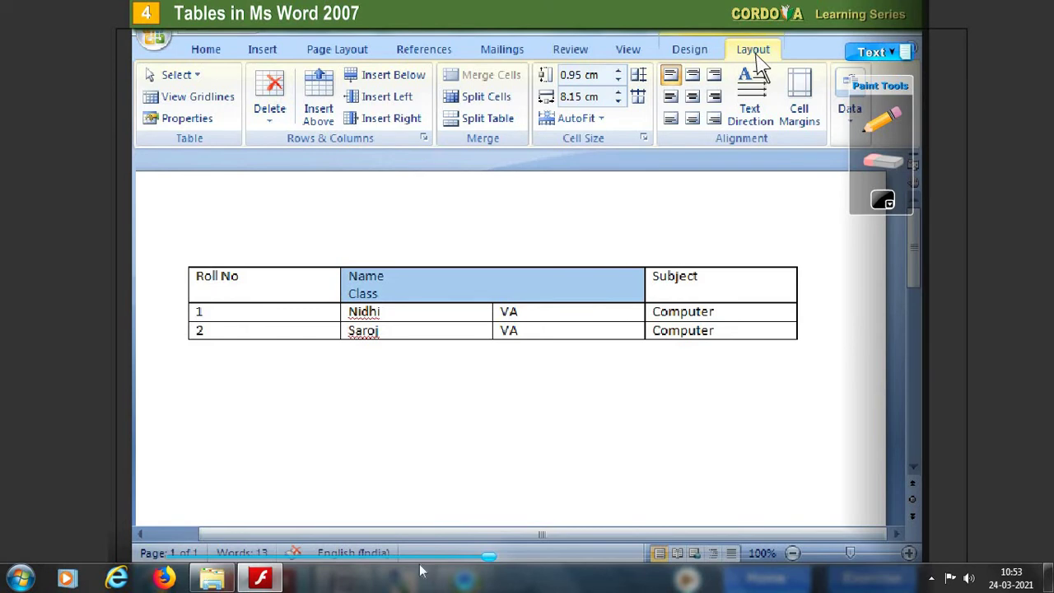
Split the merged Name and Class header cell into 2 columns and 1 row.
{"action": "left_click", "coordinate": [482, 97]}
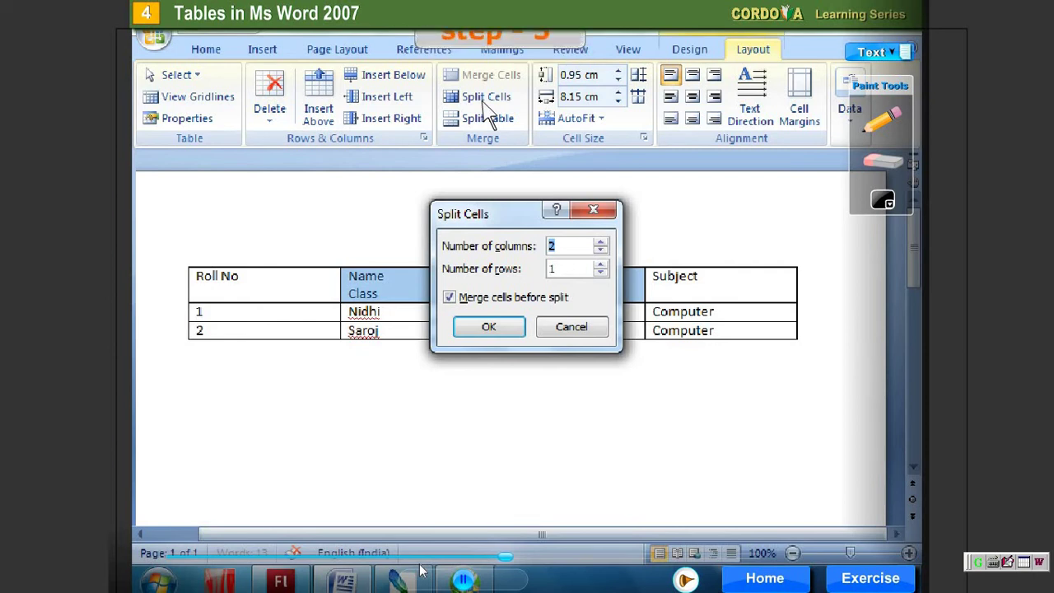
{"action": "left_click", "coordinate": [489, 327]}
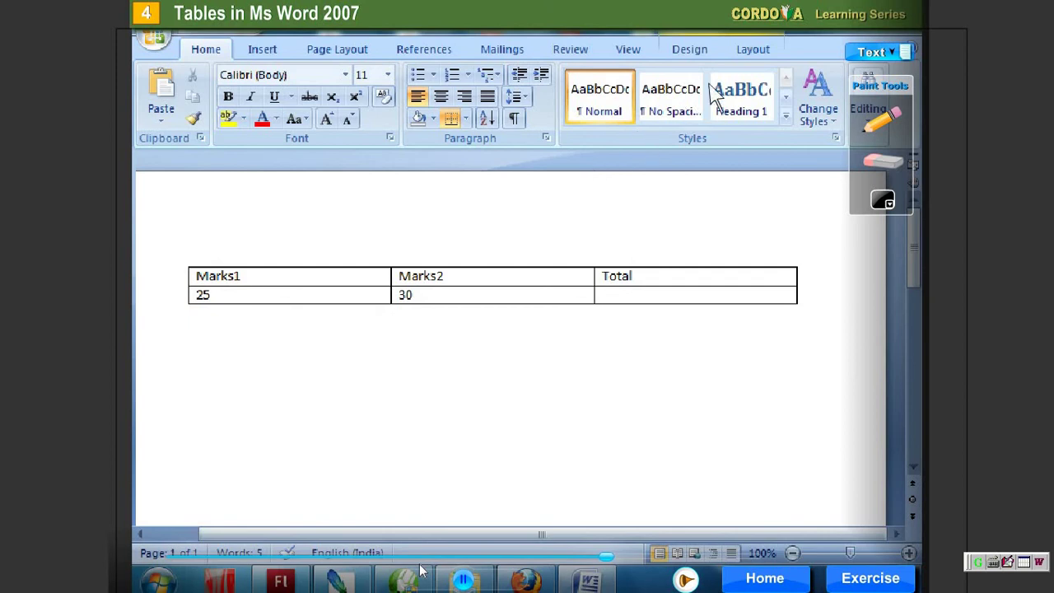
Insert the formula =25+30 in the empty cell under Total in the marks table.
{"action": "left_click", "coordinate": [752, 53]}
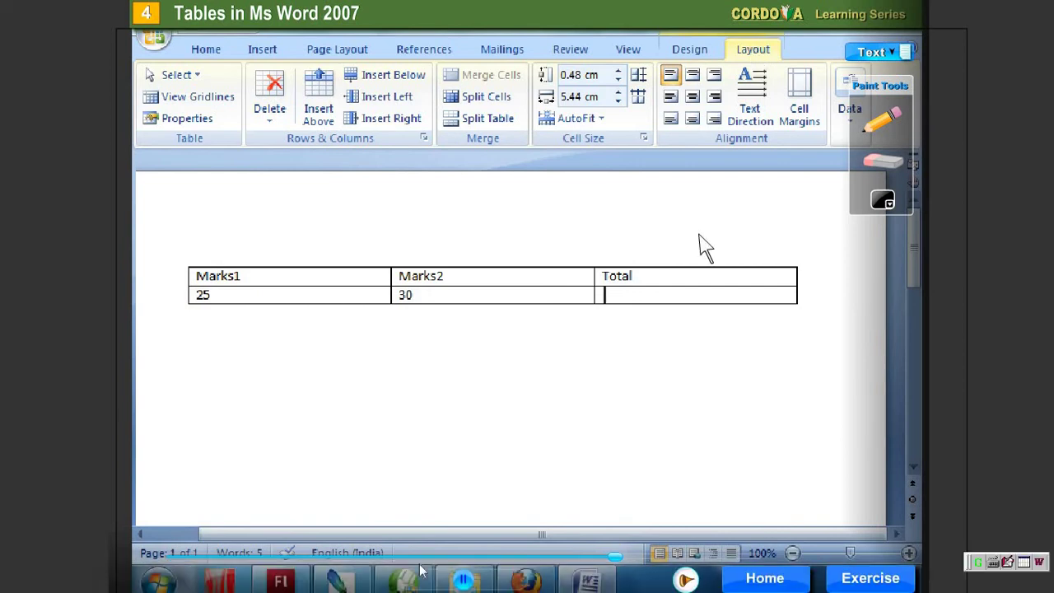
{"action": "left_click", "coordinate": [854, 125]}
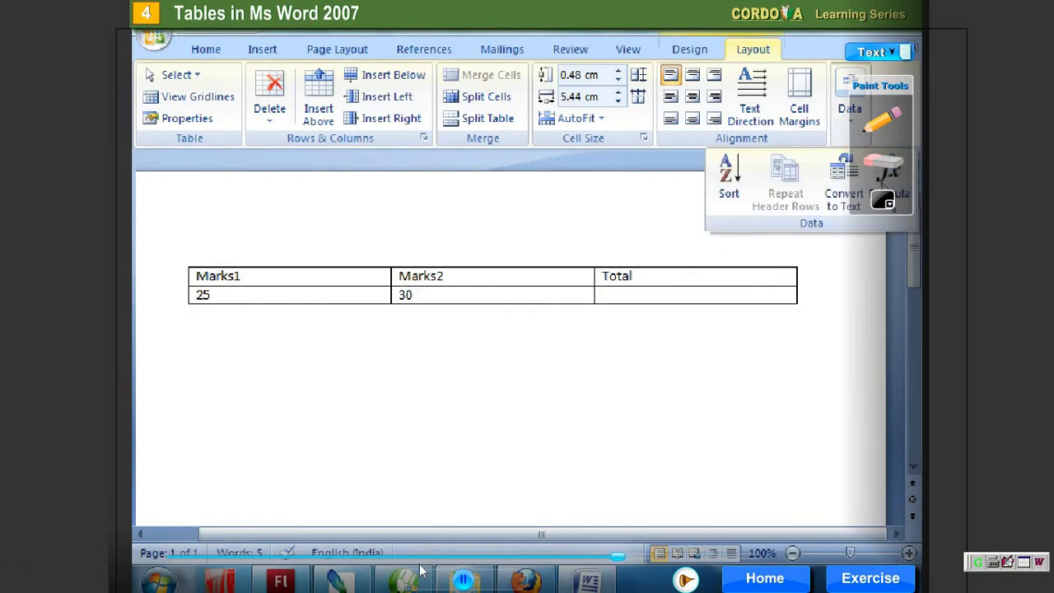
{"action": "left_click", "coordinate": [891, 193]}
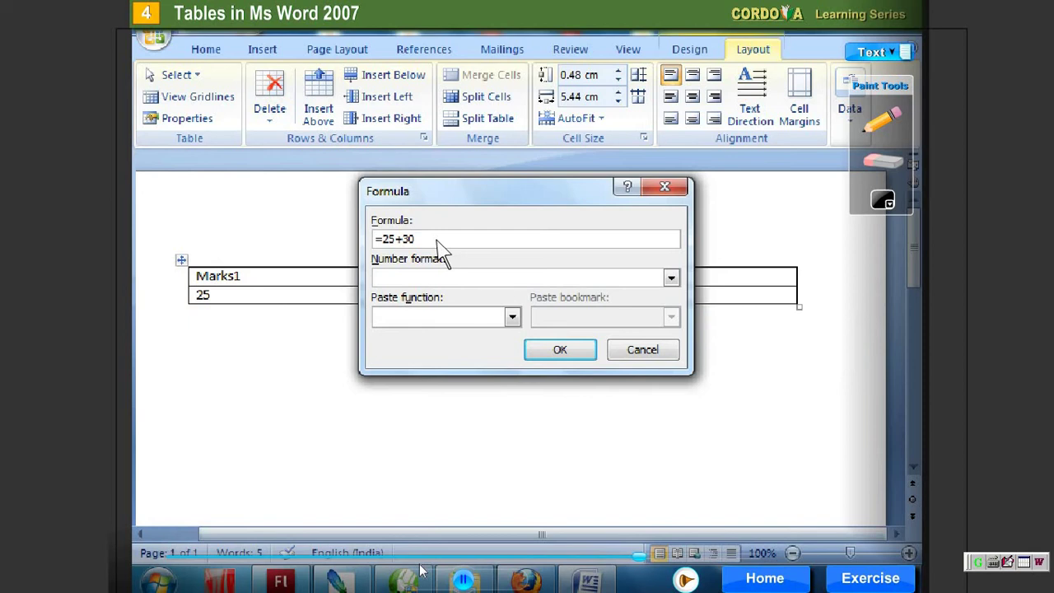
{"action": "left_click", "coordinate": [562, 353]}
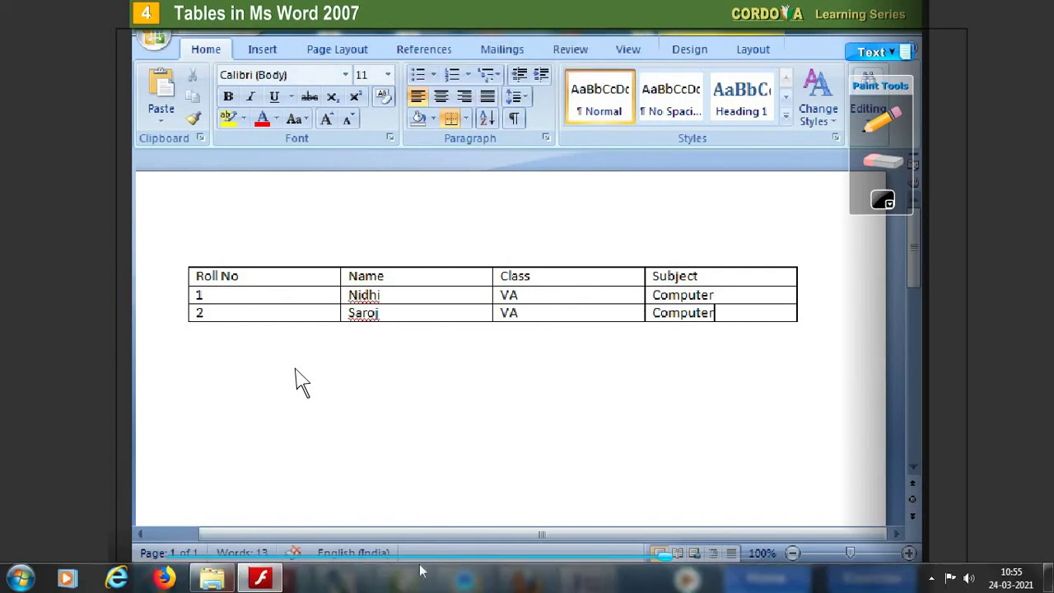
Apply grey multi-line borders 2 ¼ pt wide to the whole student table, using the All setting.
{"action": "left_click", "coordinate": [690, 55]}
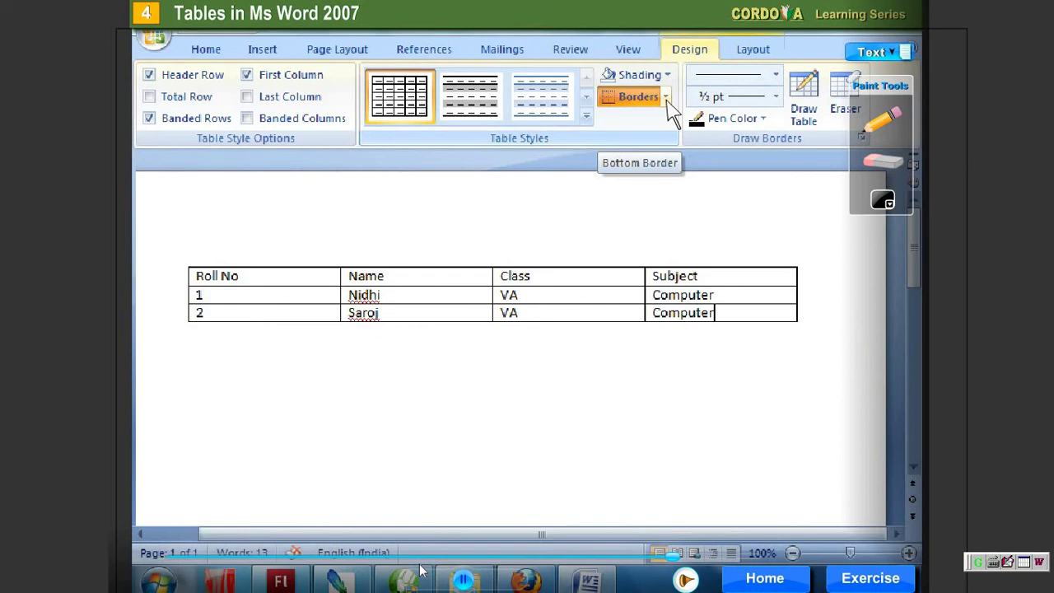
{"action": "left_click", "coordinate": [666, 98]}
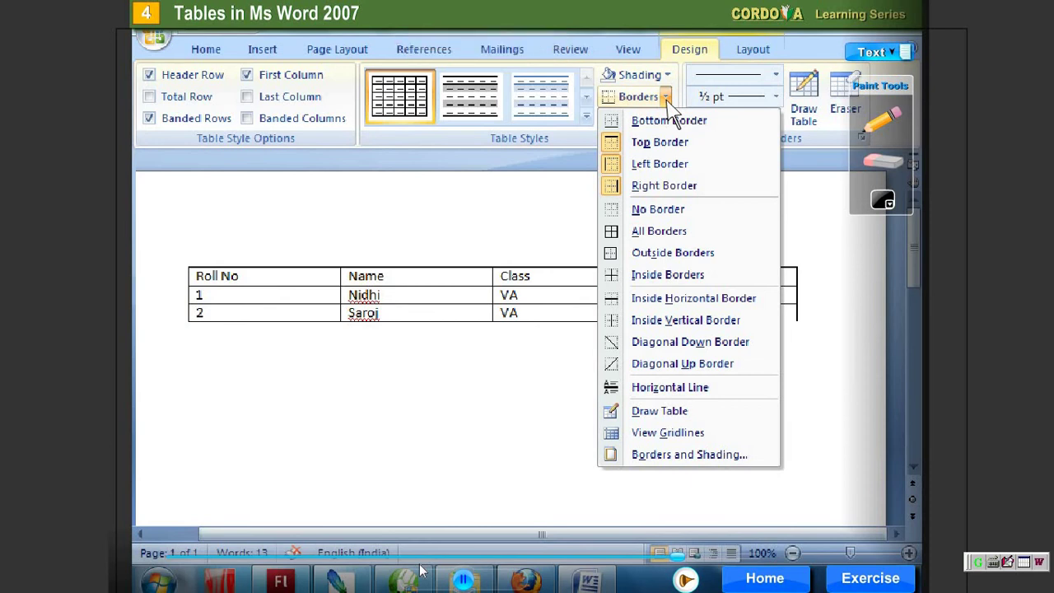
{"action": "left_click", "coordinate": [683, 457]}
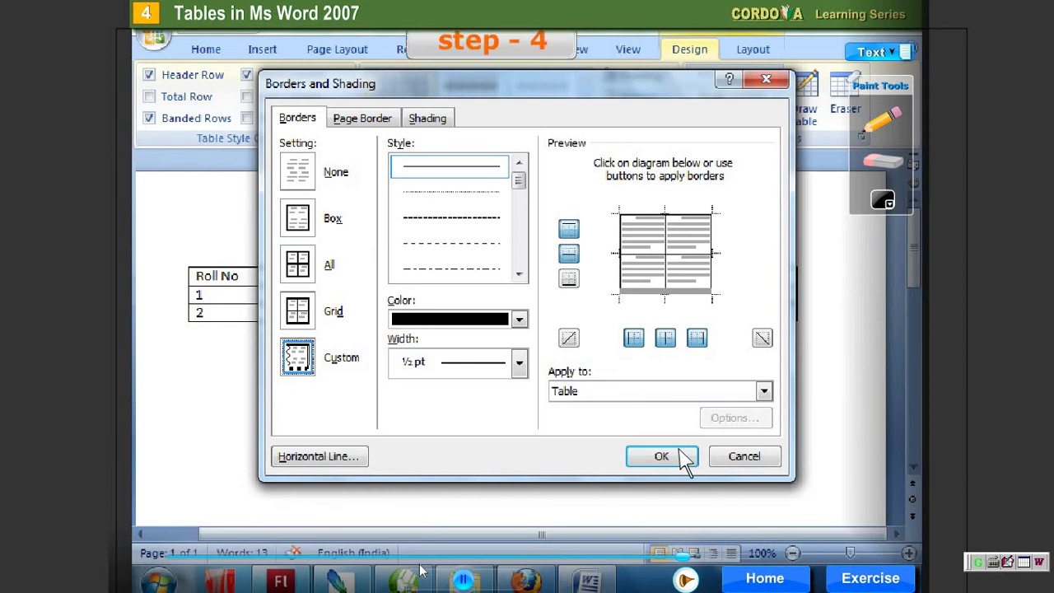
{"action": "scroll", "coordinate": [506, 276], "scroll_direction": "down", "scroll_amount": 2}
{"action": "left_click", "coordinate": [498, 270]}
{"action": "left_click", "coordinate": [495, 319]}
{"action": "left_click", "coordinate": [496, 370]}
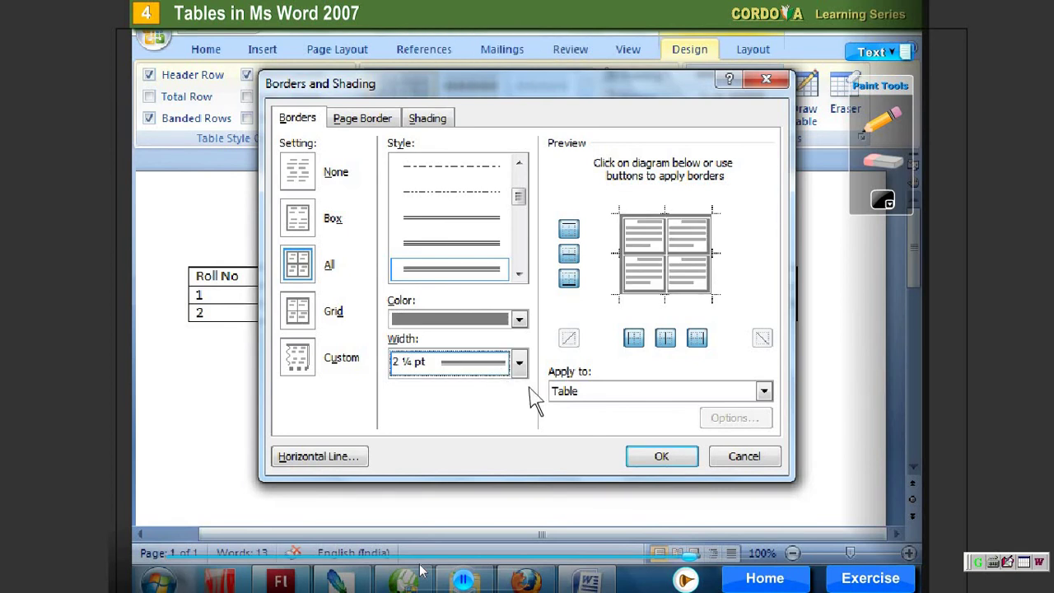
{"action": "left_click", "coordinate": [650, 456]}
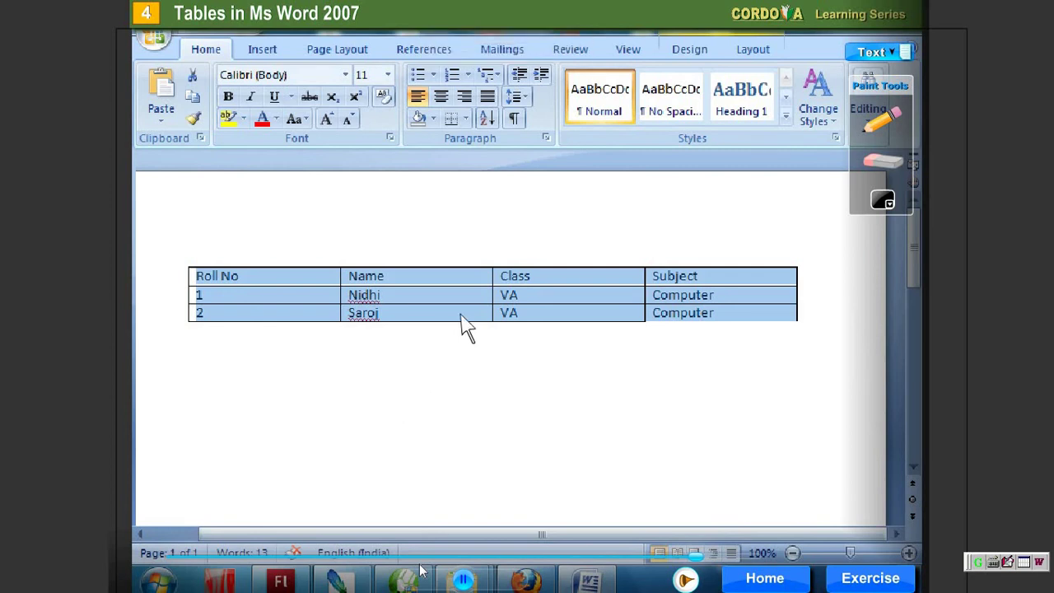
Shade all cells of the selected student table with the light green standard color.
{"action": "left_click", "coordinate": [690, 49]}
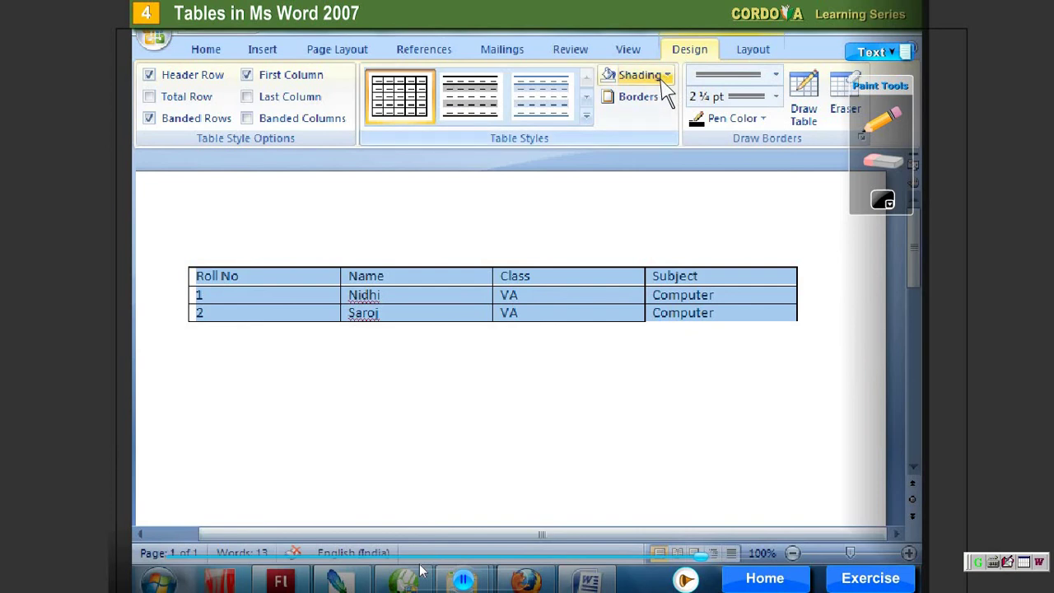
{"action": "left_click", "coordinate": [667, 76]}
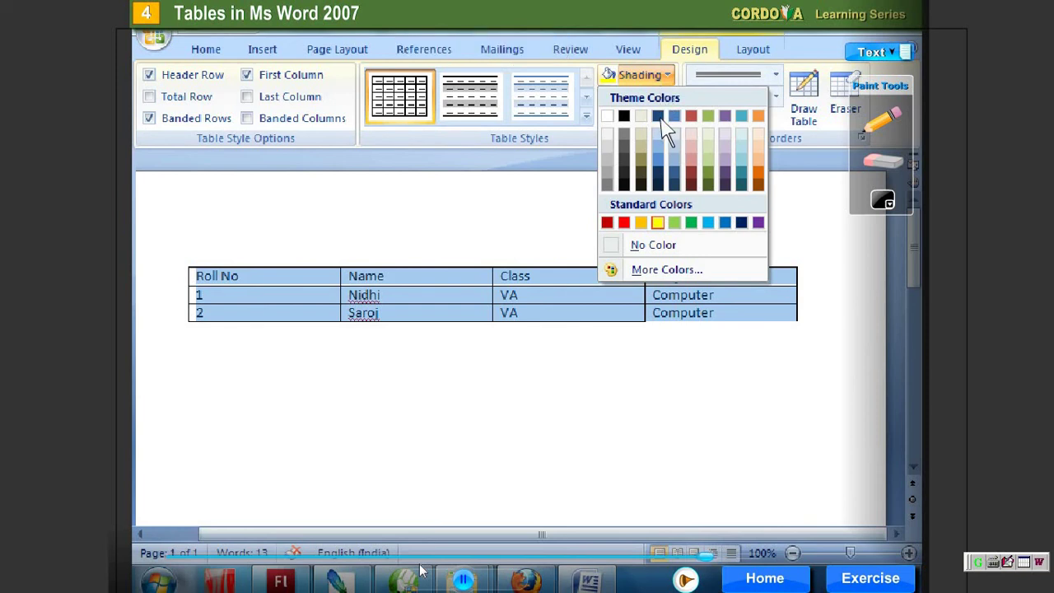
{"action": "left_click", "coordinate": [671, 223]}
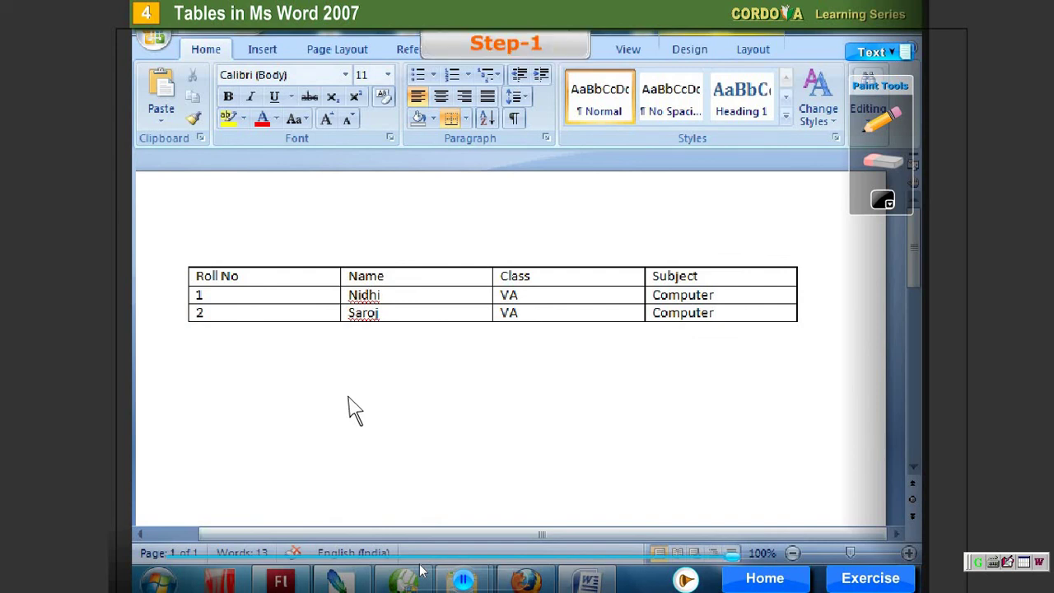
Apply the aqua built-in table style with a solid header row and banded rows to the student table.
{"action": "left_click", "coordinate": [722, 321]}
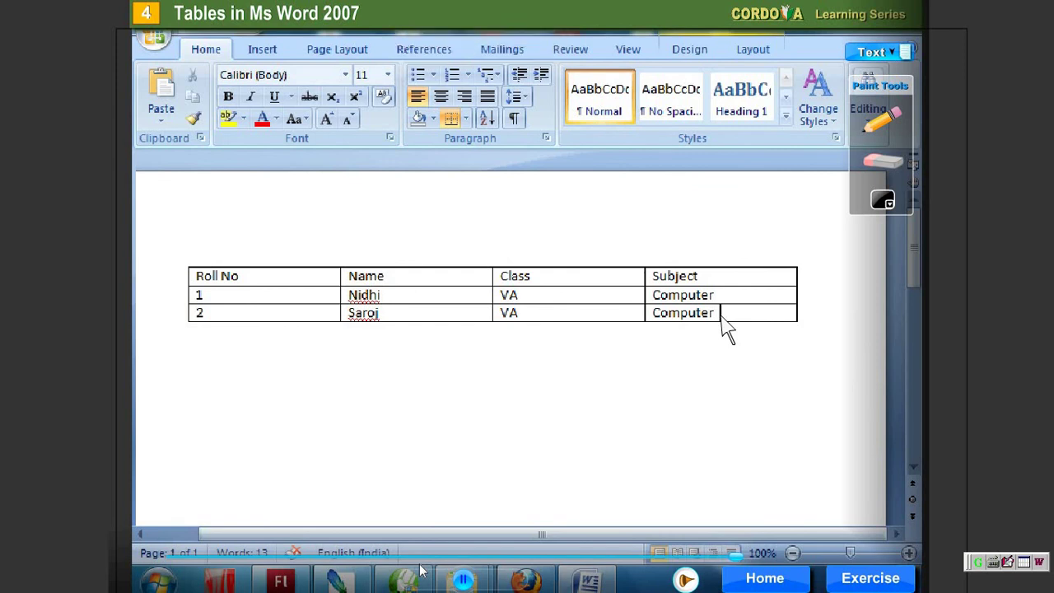
{"action": "left_click", "coordinate": [691, 54]}
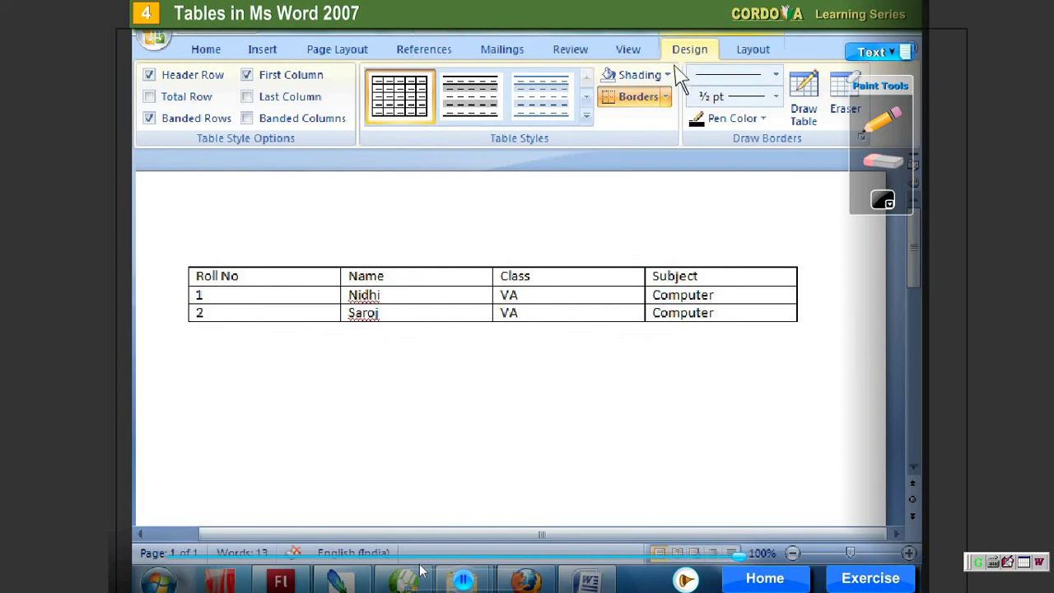
{"action": "left_click", "coordinate": [586, 118]}
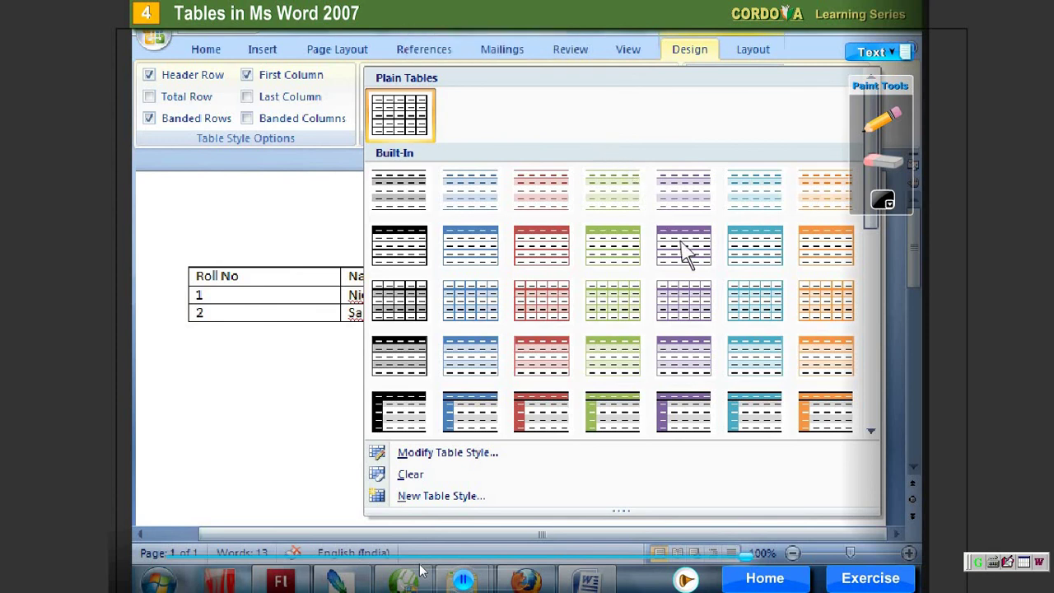
{"action": "left_click", "coordinate": [772, 364]}
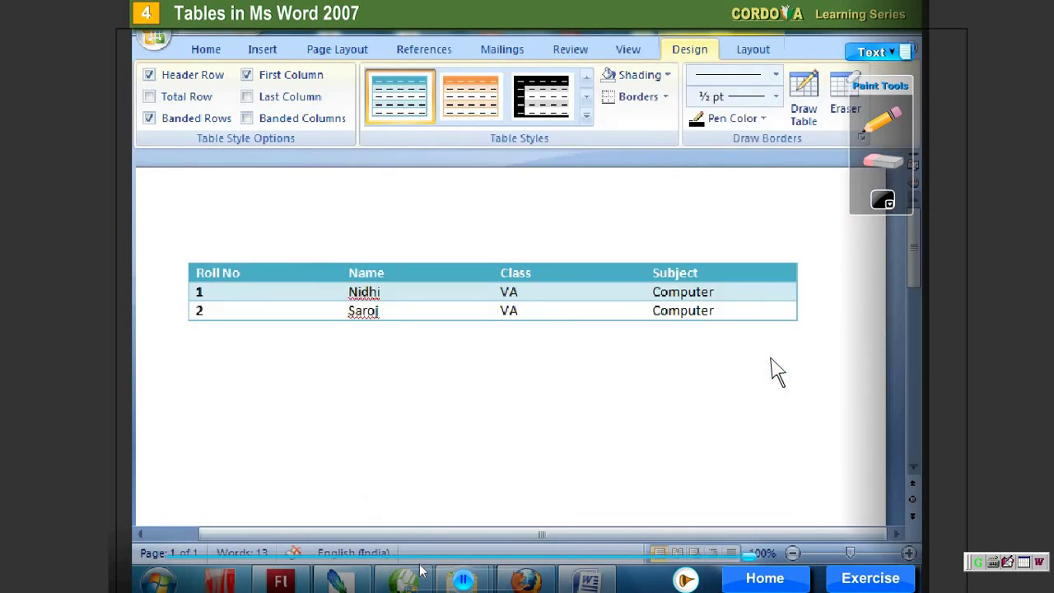